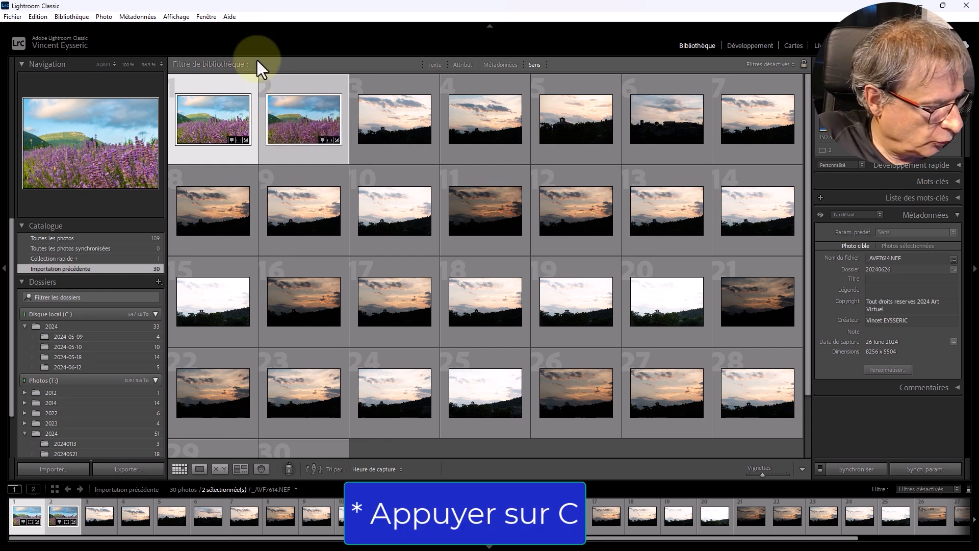
Compare the focus of _AVF7614.NEF and _AVF7615.NEF side by side and individually in Loupe view
{"action": "key", "text": "c"}
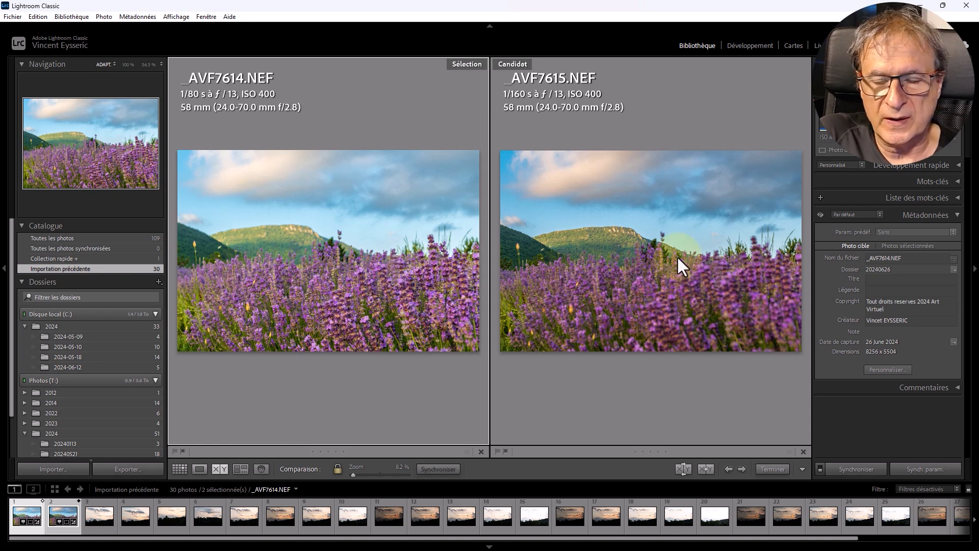
{"action": "key", "text": "e"}
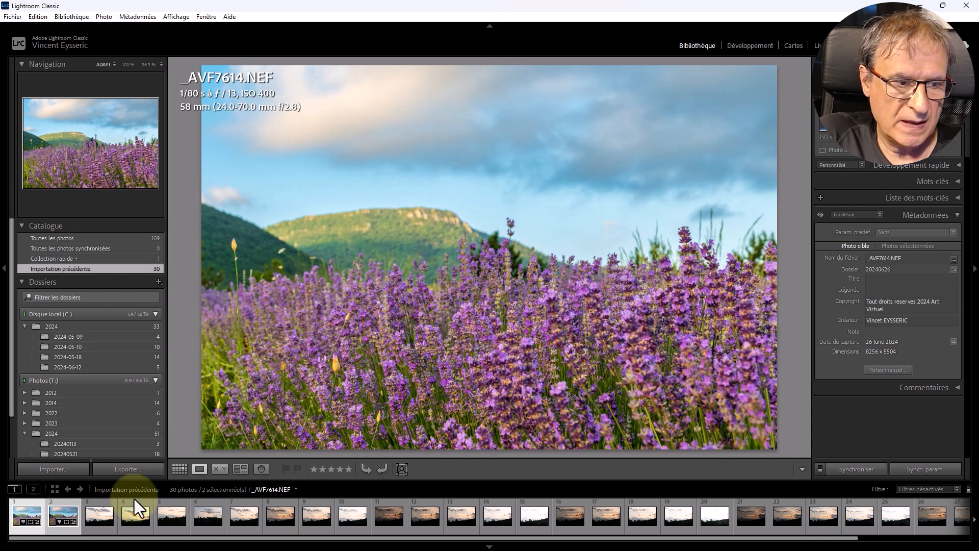
{"action": "left_click", "coordinate": [60, 510]}
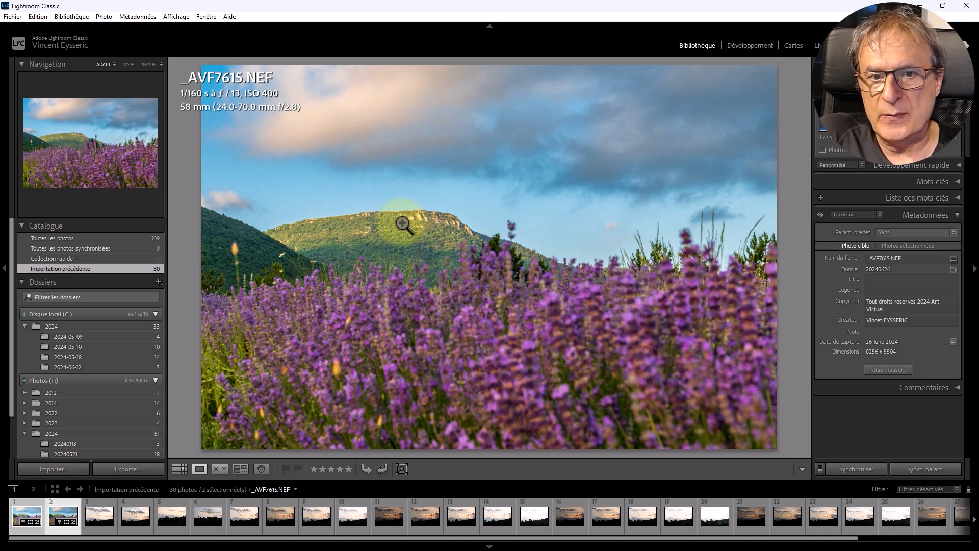
{"action": "left_click", "coordinate": [27, 514]}
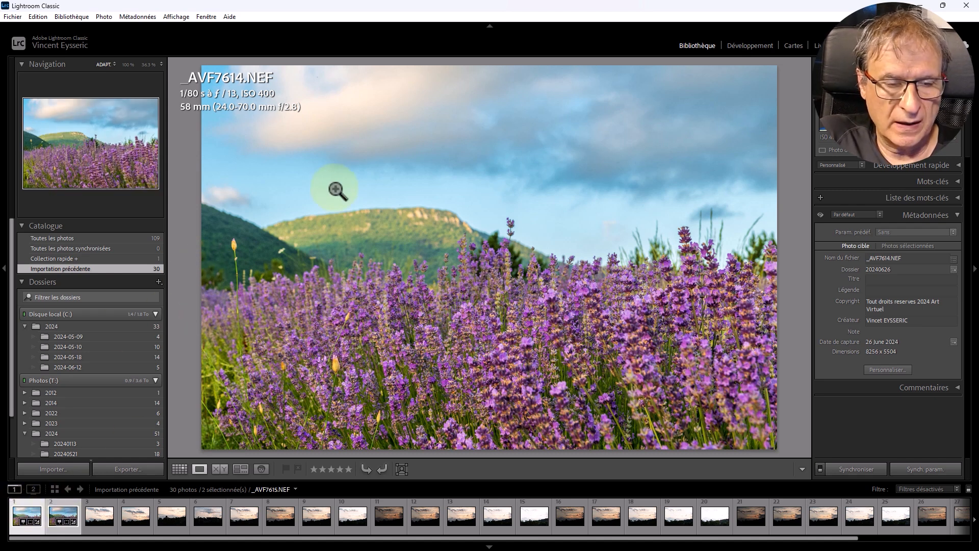
Open both lavender photos as layers in one Photoshop document and compare them by toggling the _AVF7614.NEF layer's visibility
{"action": "right_click", "coordinate": [364, 139]}
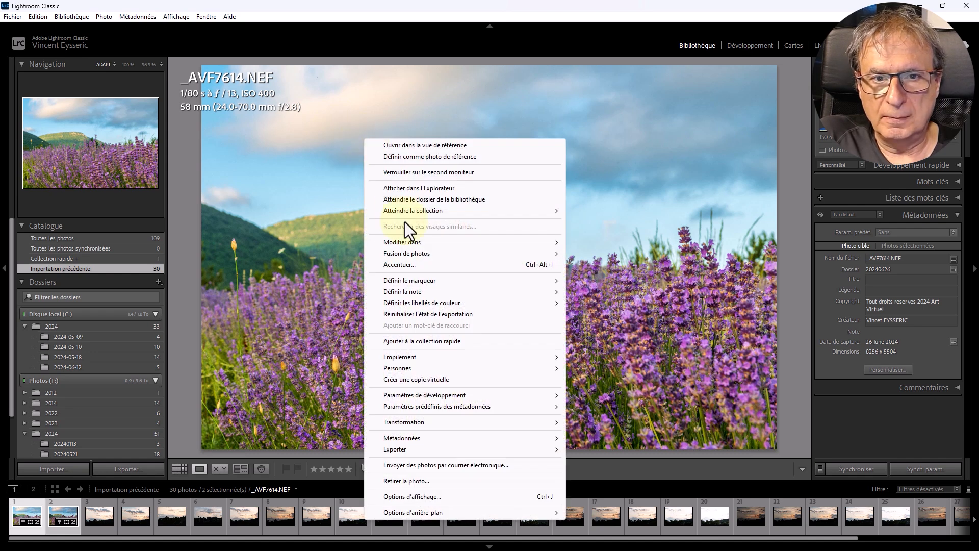
{"action": "mouse_move", "coordinate": [415, 241]}
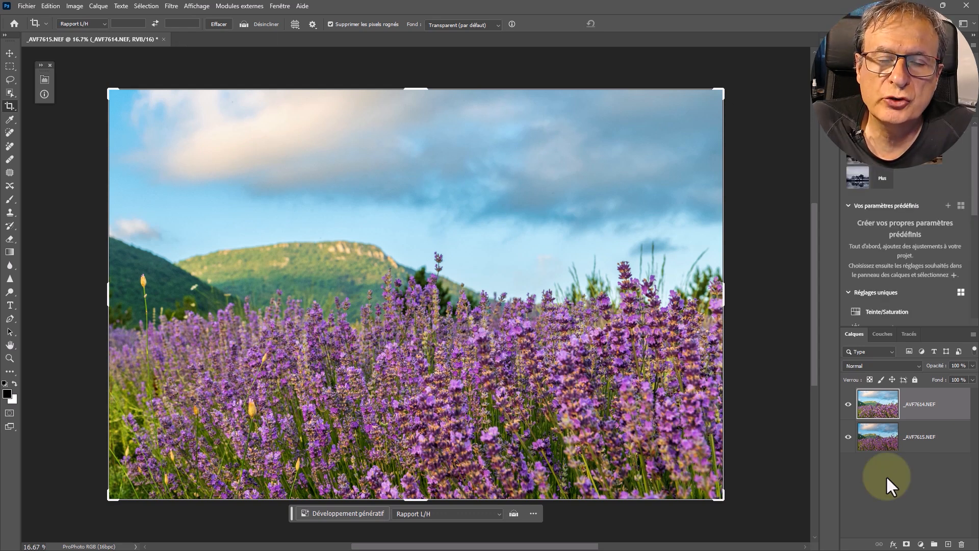
{"action": "left_click", "coordinate": [848, 408]}
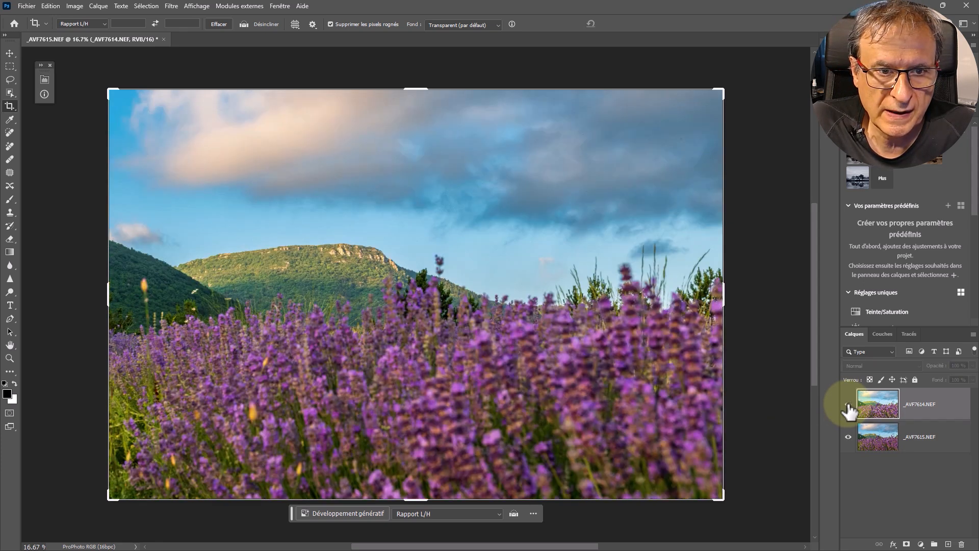
{"action": "left_click", "coordinate": [849, 405]}
{"action": "left_click", "coordinate": [849, 408]}
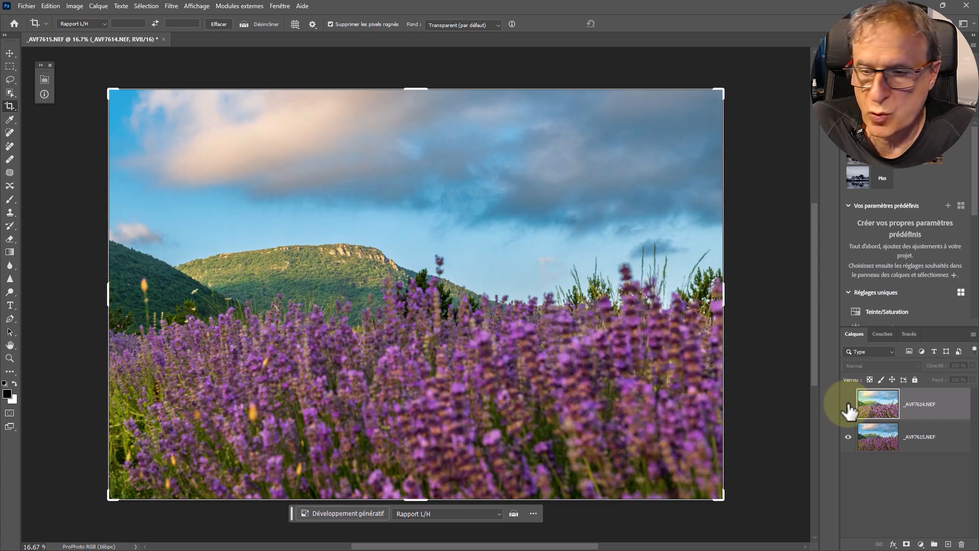
{"action": "left_click", "coordinate": [849, 405]}
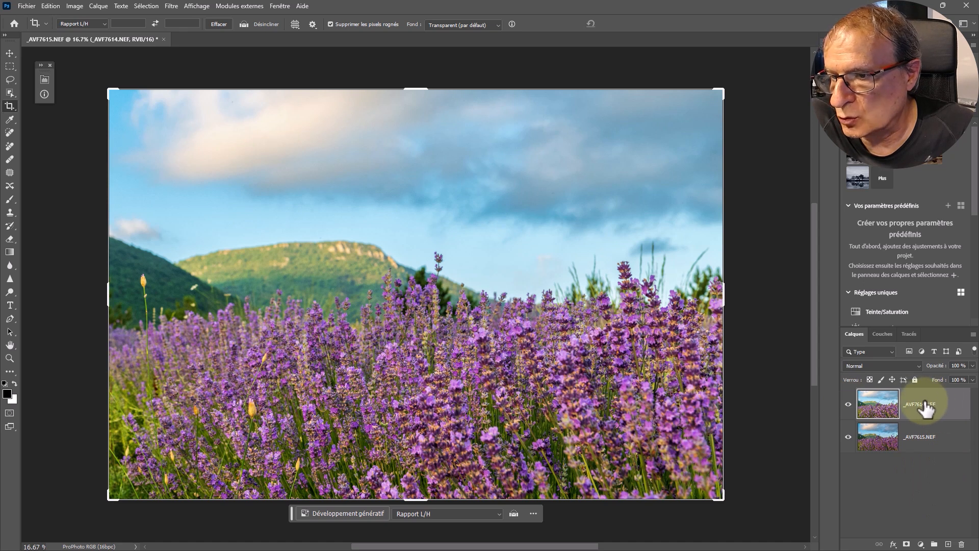
Auto-align both photo layers with the Automatic projection and check the alignment by toggling the _AVF7614.NEF layer's visibility
{"action": "left_click", "coordinate": [947, 439], "text": "shift"}
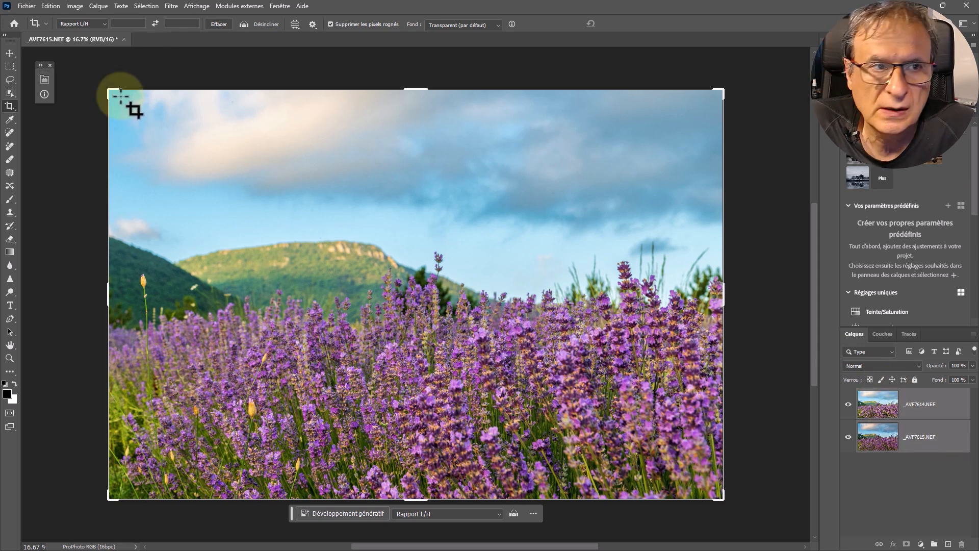
{"action": "left_click", "coordinate": [50, 6]}
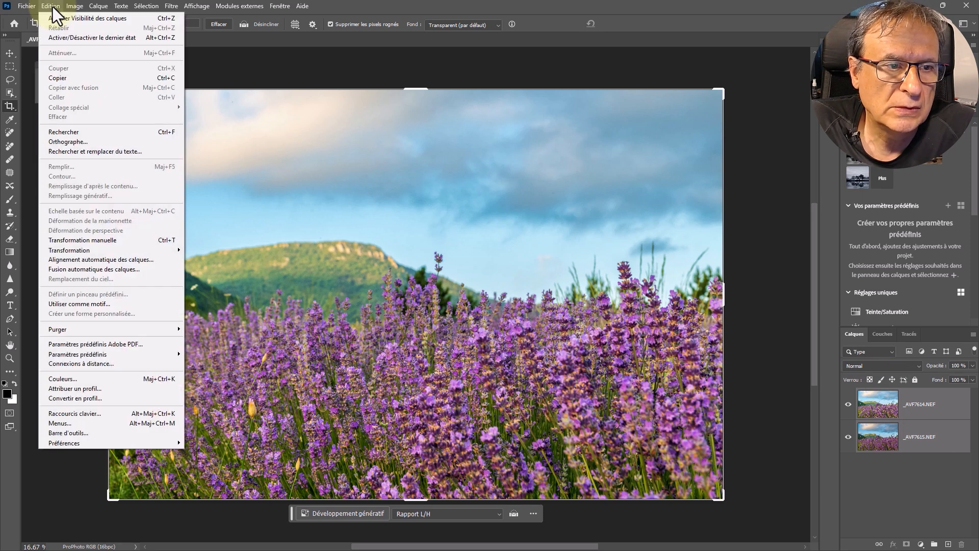
{"action": "left_click", "coordinate": [170, 259]}
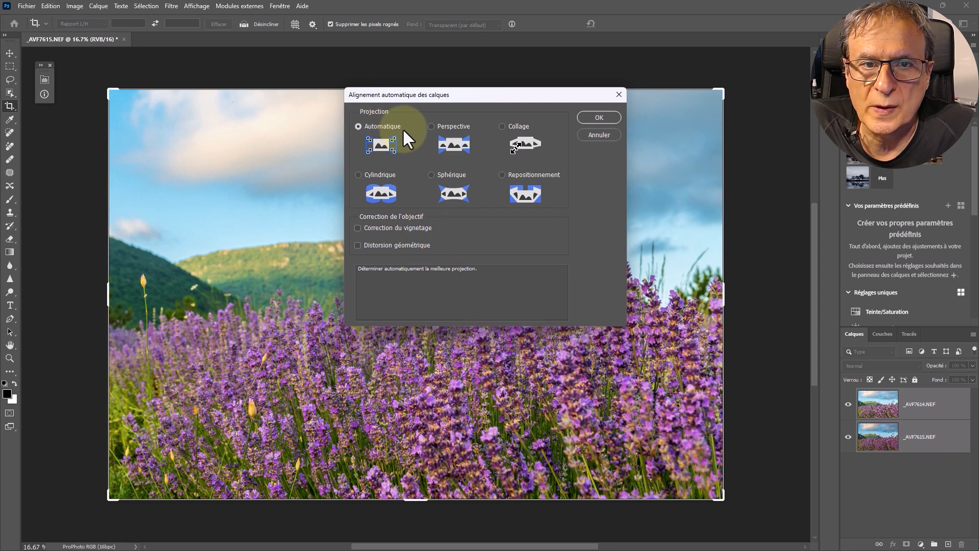
{"action": "left_click", "coordinate": [600, 118]}
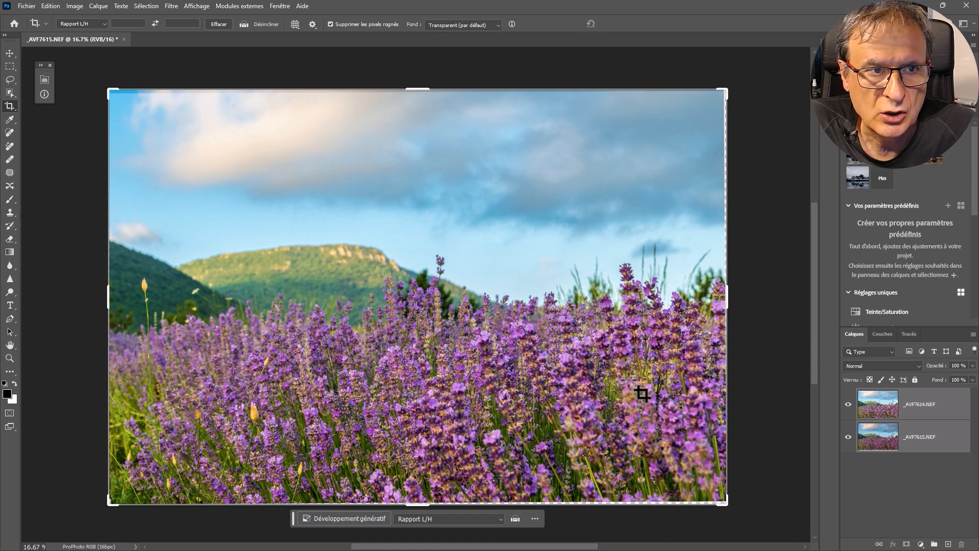
{"action": "left_click", "coordinate": [849, 405]}
{"action": "left_click", "coordinate": [849, 405]}
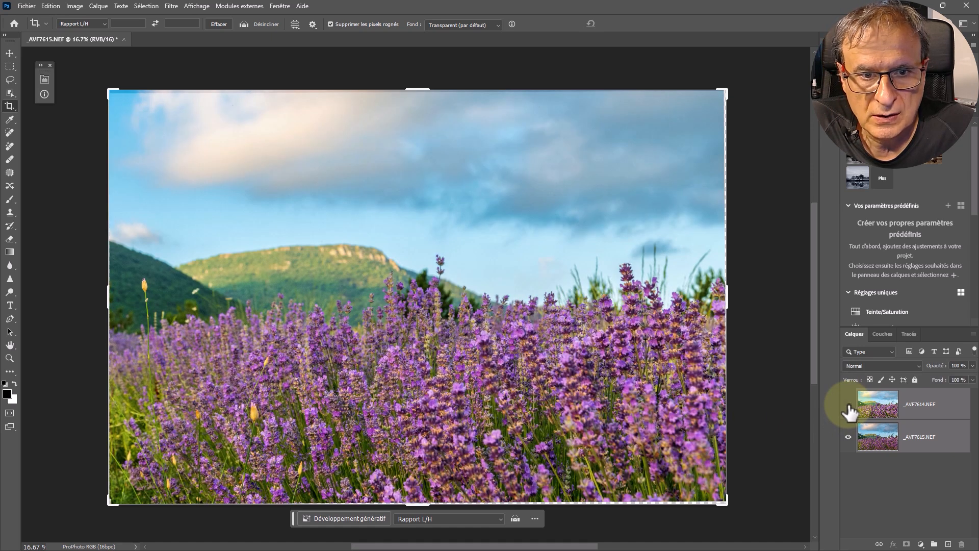
{"action": "left_click", "coordinate": [848, 405]}
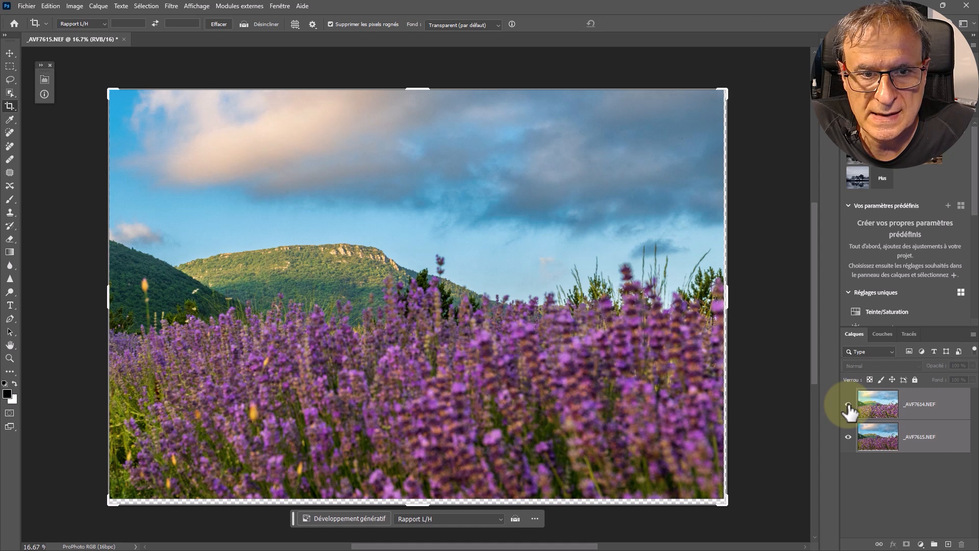
{"action": "left_click", "coordinate": [849, 405]}
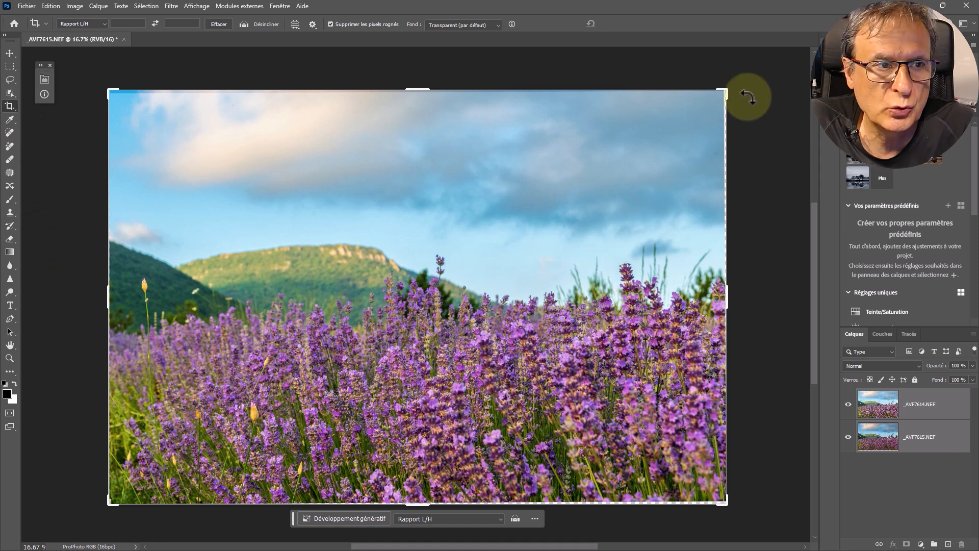
Crop the image slightly inward and reposition it in the frame to exclude the misaligned and transparent edges
{"action": "left_click_drag", "start_coordinate": [725, 87], "coordinate": [734, 115]}
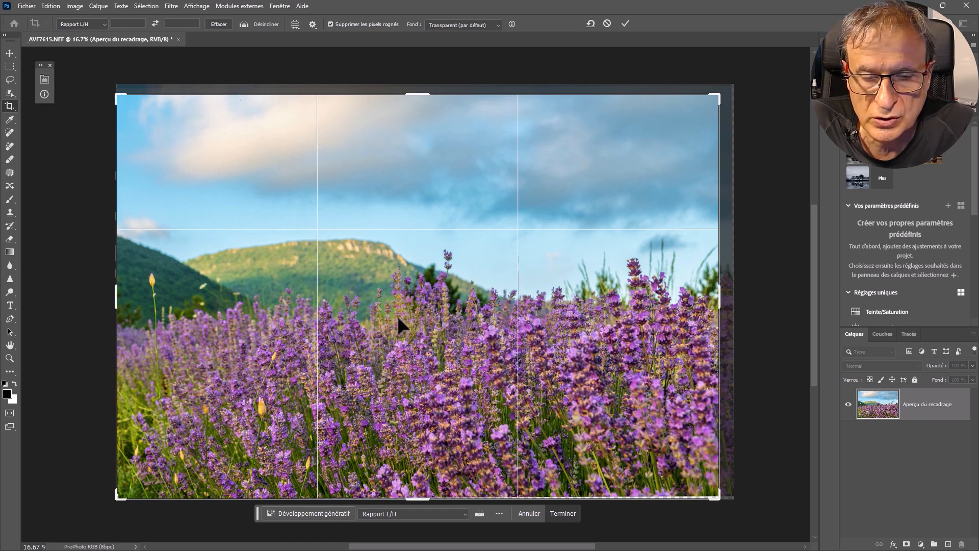
{"action": "mouse_move", "coordinate": [391, 317]}
{"action": "left_mouse_down"}
{"action": "mouse_move", "coordinate": [379, 324]}
{"action": "mouse_move", "coordinate": [388, 320]}
{"action": "left_mouse_up"}
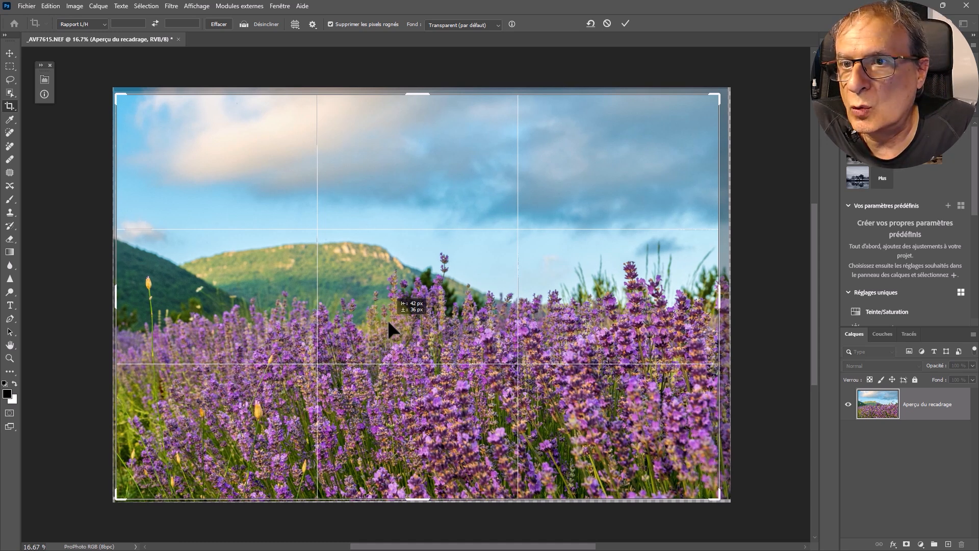
{"action": "left_click_drag", "start_coordinate": [388, 319], "coordinate": [388, 321]}
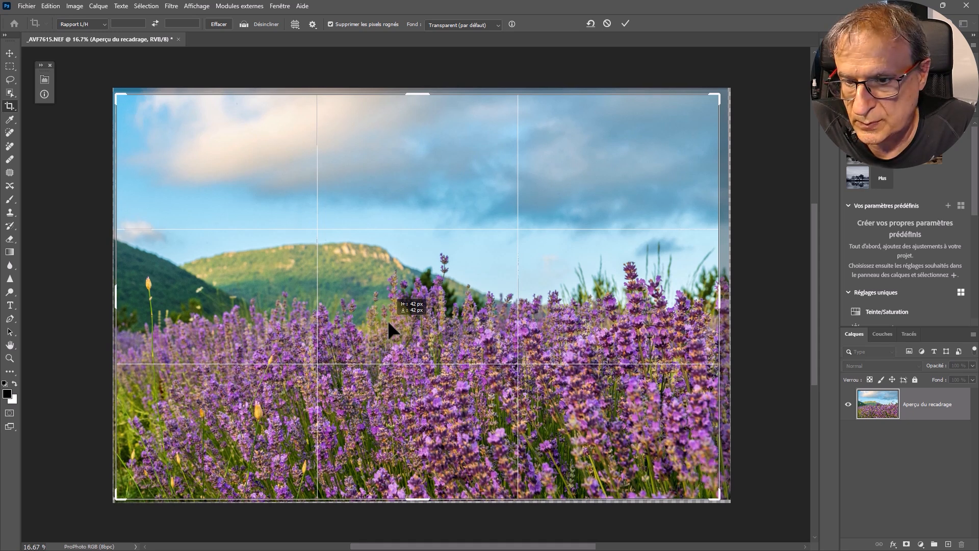
{"action": "left_click_drag", "start_coordinate": [388, 320], "coordinate": [388, 320]}
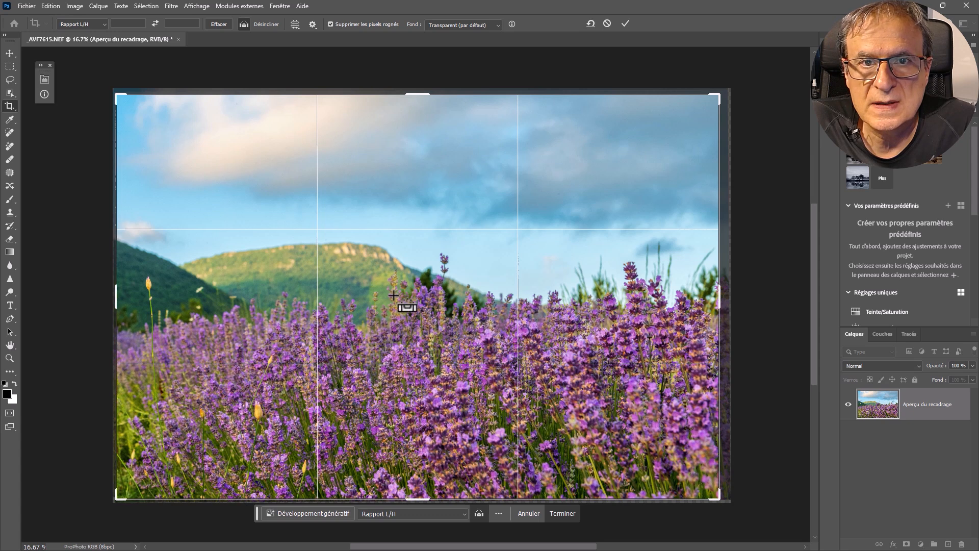
{"action": "left_click", "coordinate": [627, 24]}
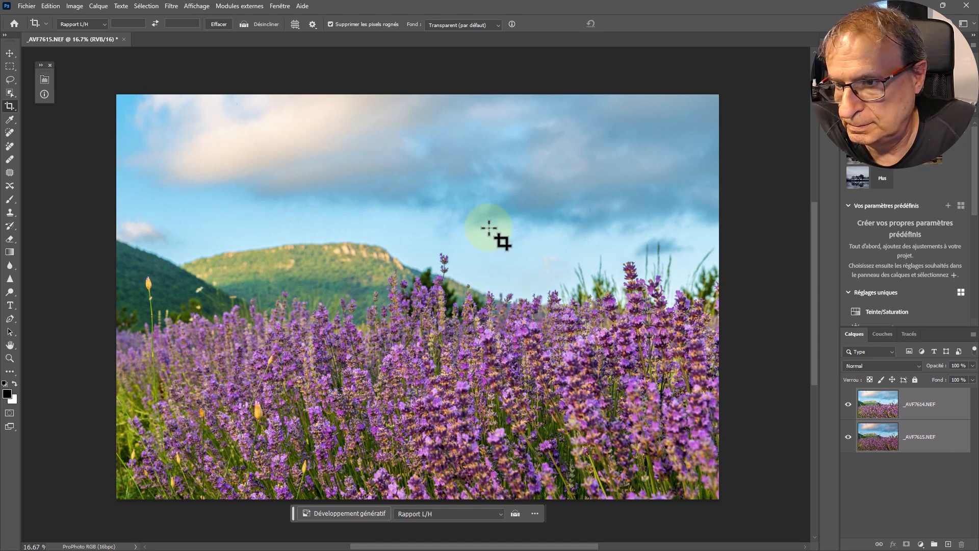
Auto-blend the two layers using Stack Images with seamless tones and colors and content-aware fill for transparent areas
{"action": "left_click", "coordinate": [50, 6]}
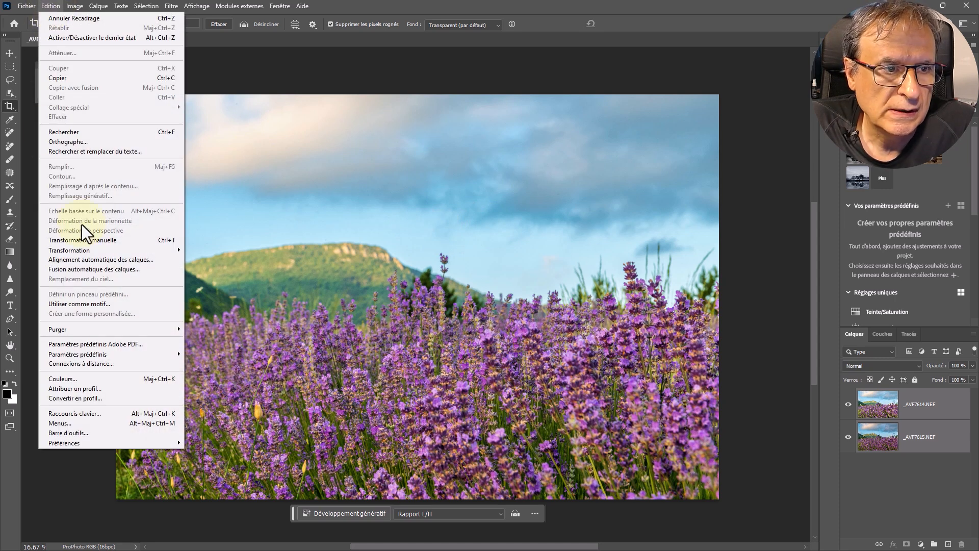
{"action": "left_click", "coordinate": [100, 270]}
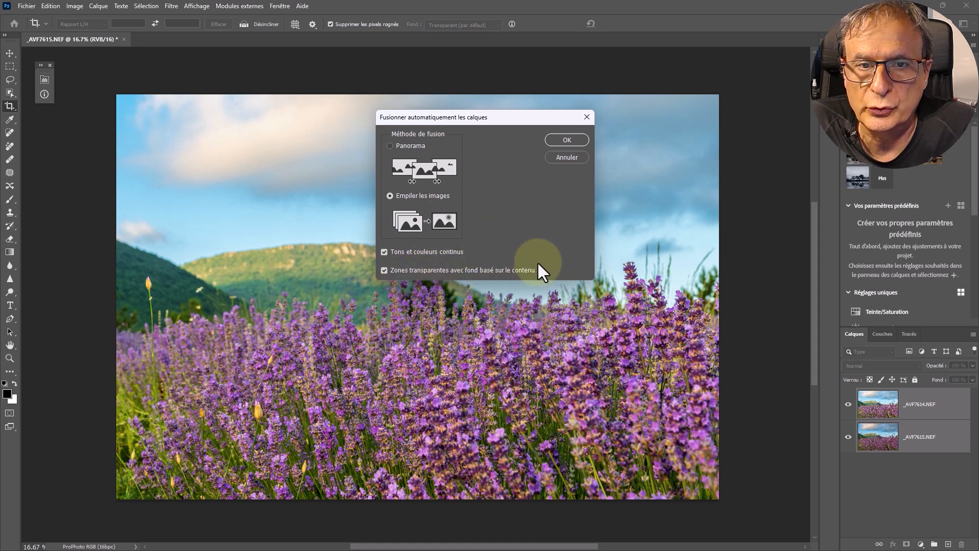
{"action": "left_click", "coordinate": [568, 139]}
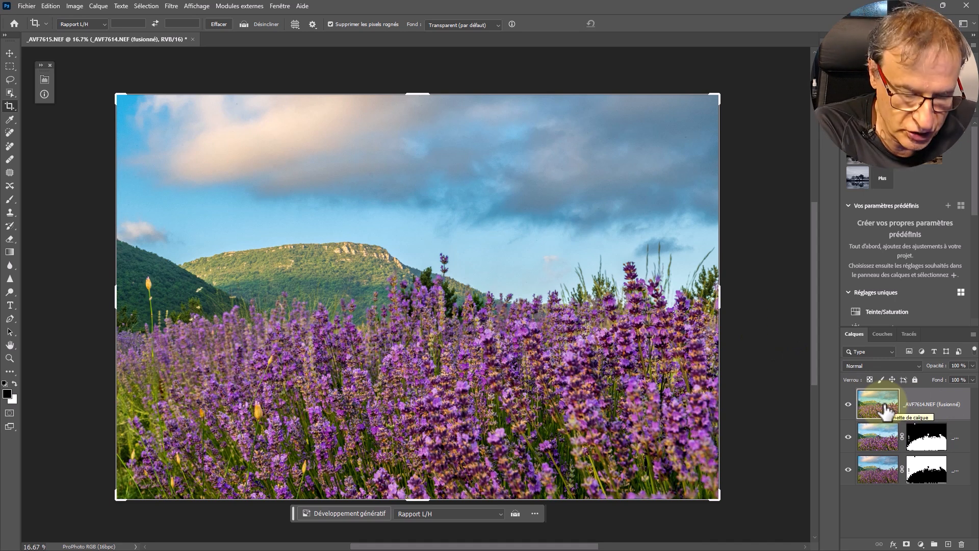
Duplicate the merged layer and apply a High Pass filter with a 10-pixel radius to the copy
{"action": "key", "text": "ctrl+j"}
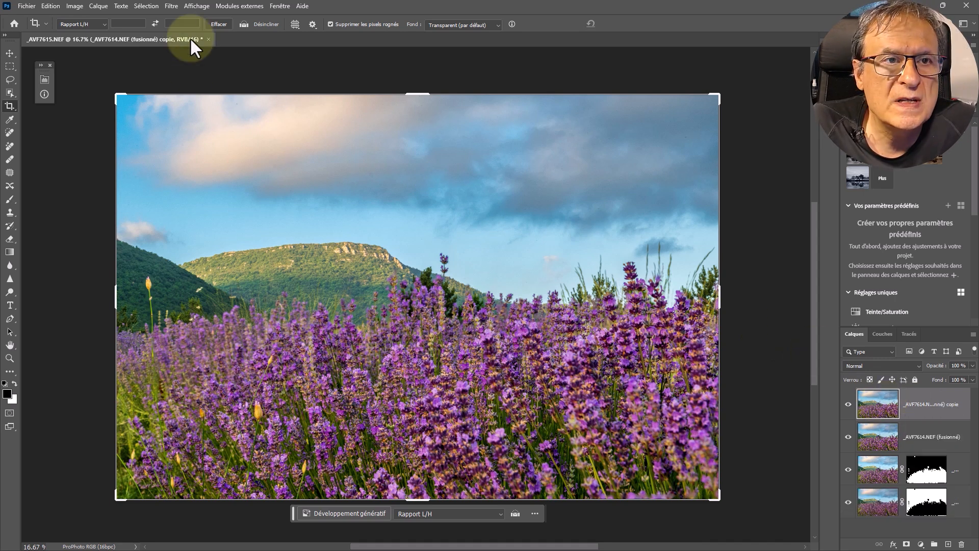
{"action": "left_click", "coordinate": [172, 5]}
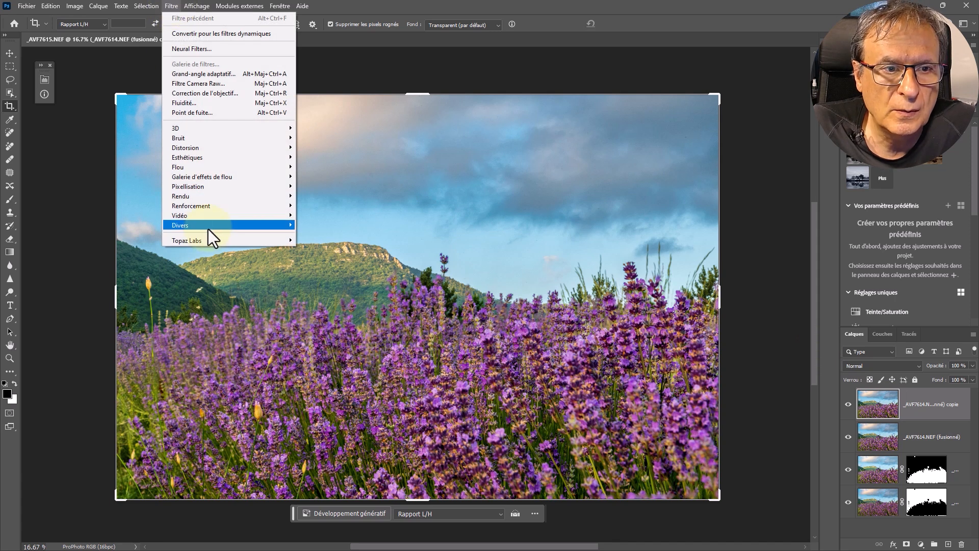
{"action": "mouse_move", "coordinate": [207, 226]}
{"action": "left_click", "coordinate": [338, 254]}
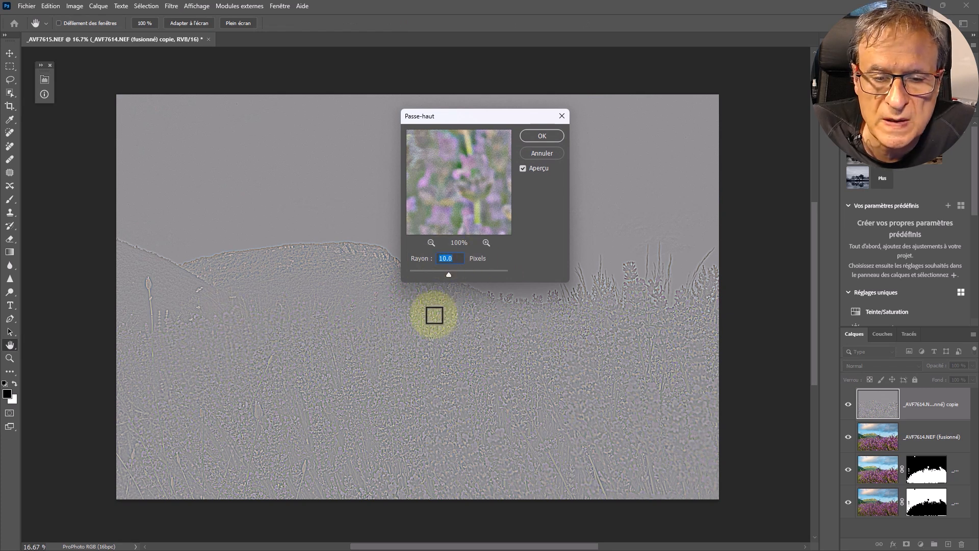
{"action": "left_click", "coordinate": [627, 270]}
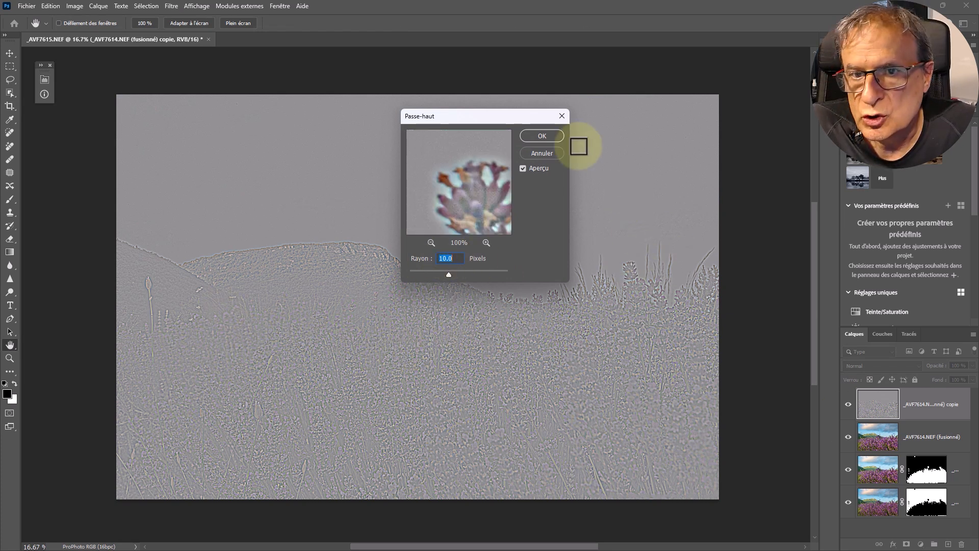
{"action": "left_click", "coordinate": [543, 135]}
{"action": "key", "text": "c"}
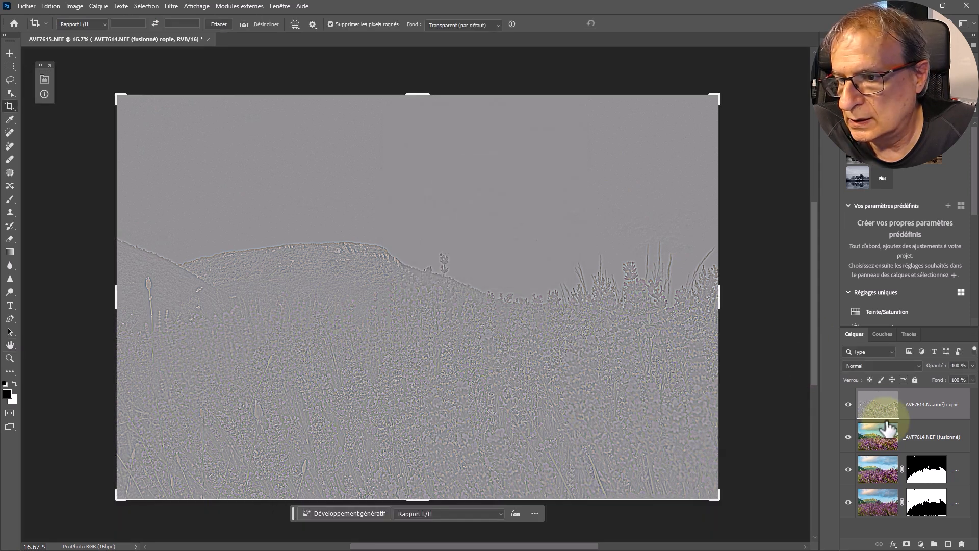
Set the High Pass layer's blend mode to Soft Light (Lumière tamisée)
{"action": "left_click", "coordinate": [870, 364]}
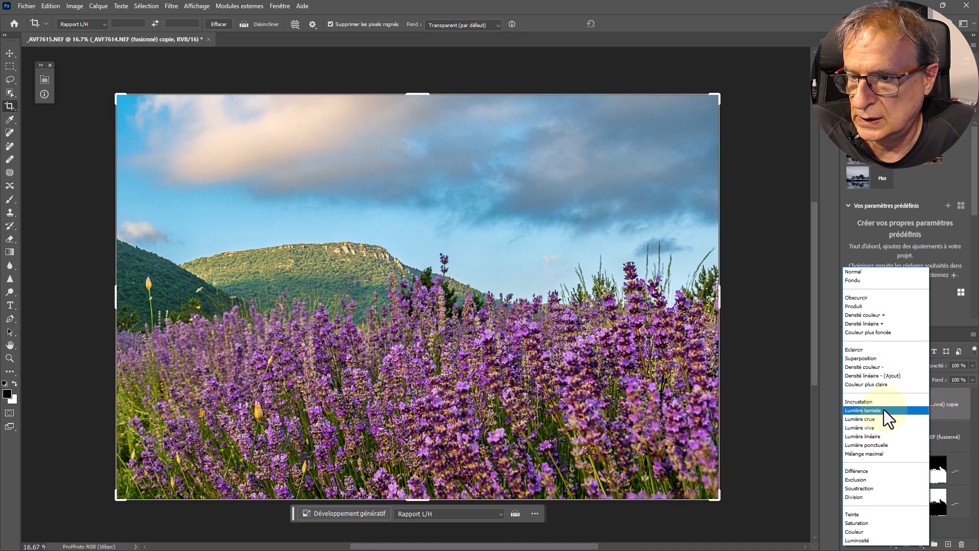
{"action": "left_click", "coordinate": [883, 409]}
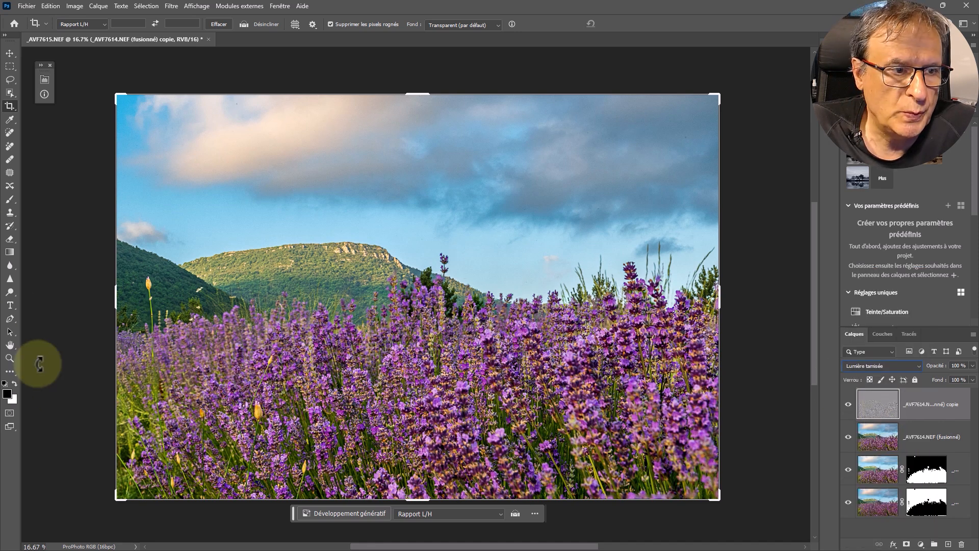
Examine the lavender's sharpness up close with the High Pass layer hidden and shown
{"action": "left_click", "coordinate": [9, 358]}
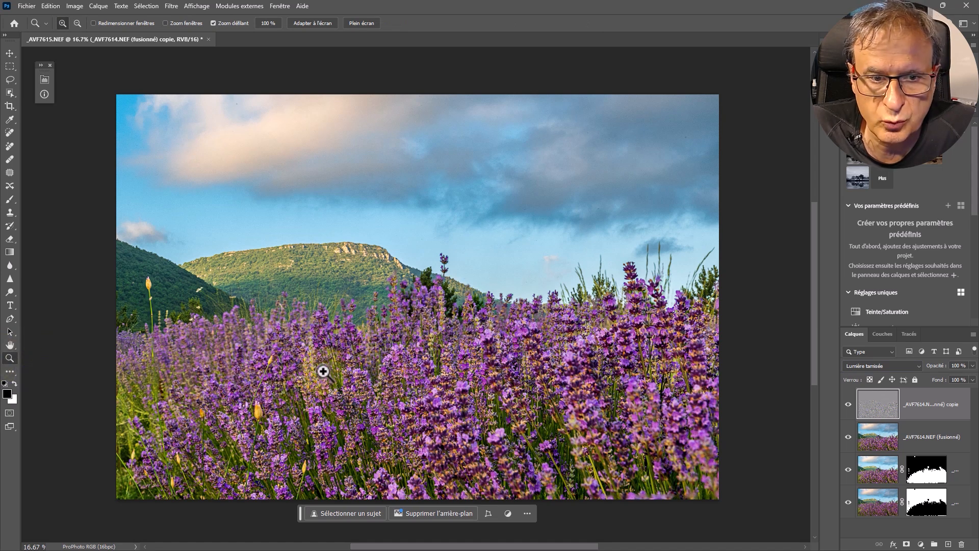
{"action": "left_click_drag", "start_coordinate": [302, 347], "coordinate": [350, 383]}
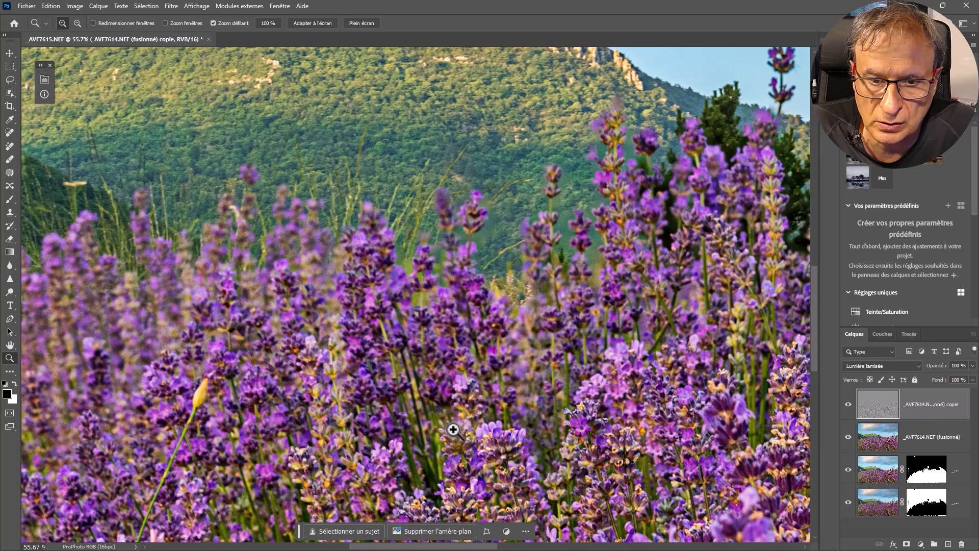
{"action": "left_click_drag", "start_coordinate": [616, 457], "coordinate": [571, 306]}
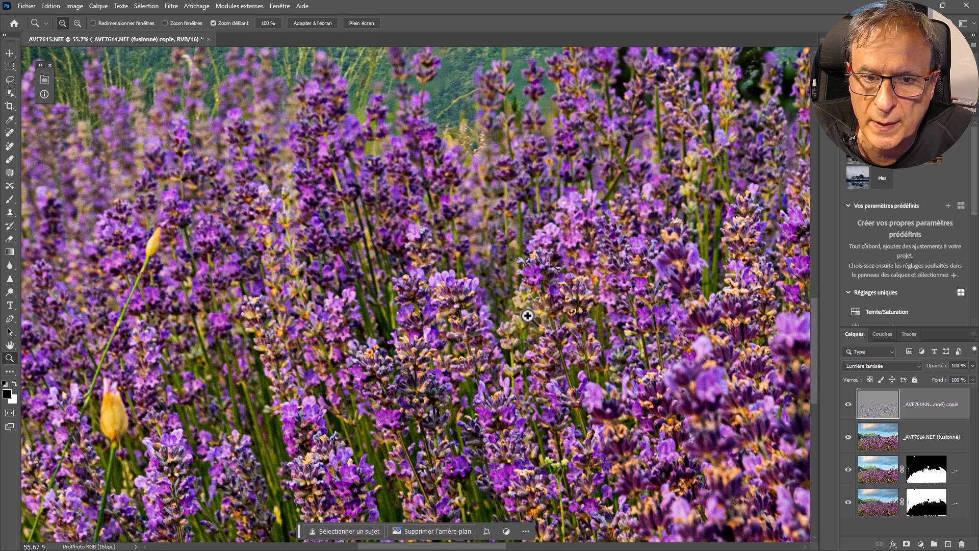
{"action": "left_click", "coordinate": [848, 404]}
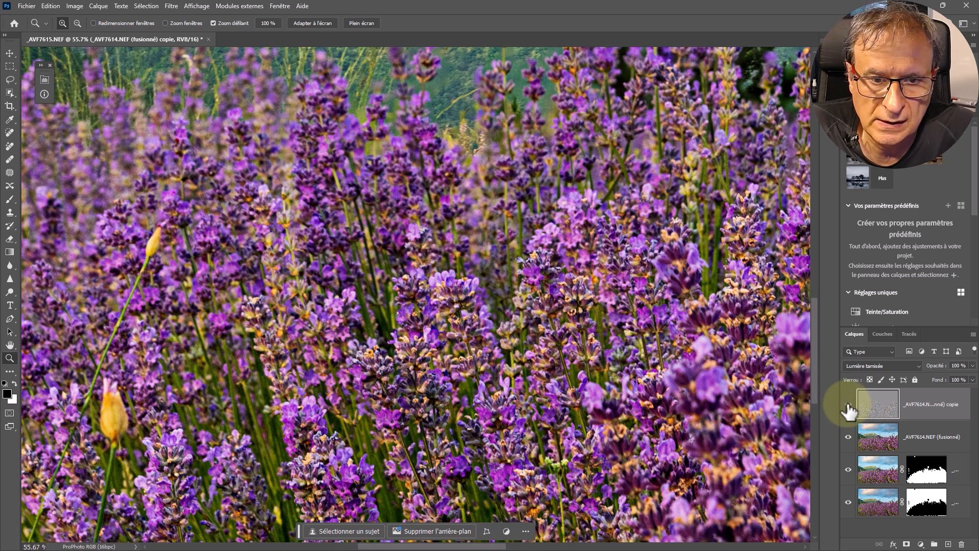
{"action": "left_click", "coordinate": [849, 404]}
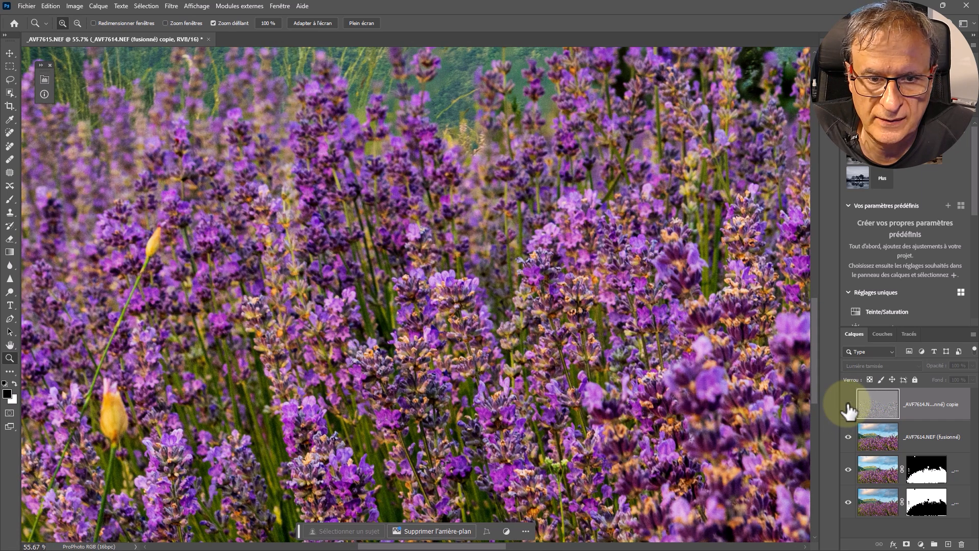
{"action": "left_click", "coordinate": [849, 404]}
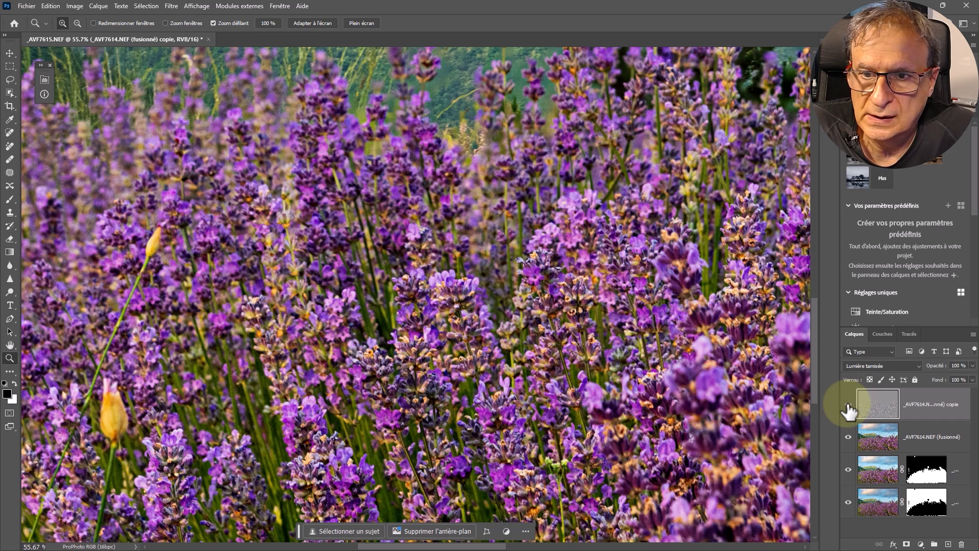
{"action": "left_click", "coordinate": [848, 404]}
{"action": "left_click", "coordinate": [848, 405]}
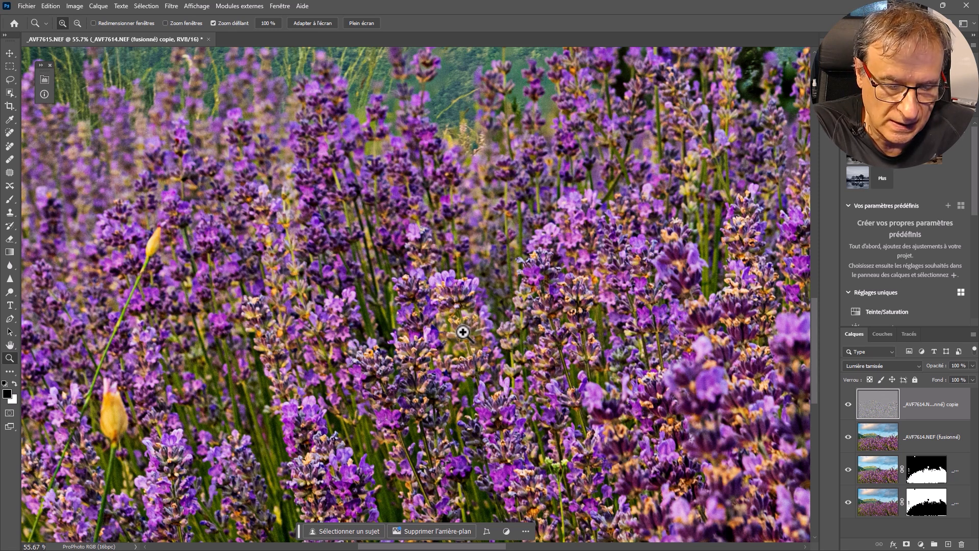
{"action": "scroll", "coordinate": [463, 332], "scroll_direction": "down", "scroll_amount": 5}
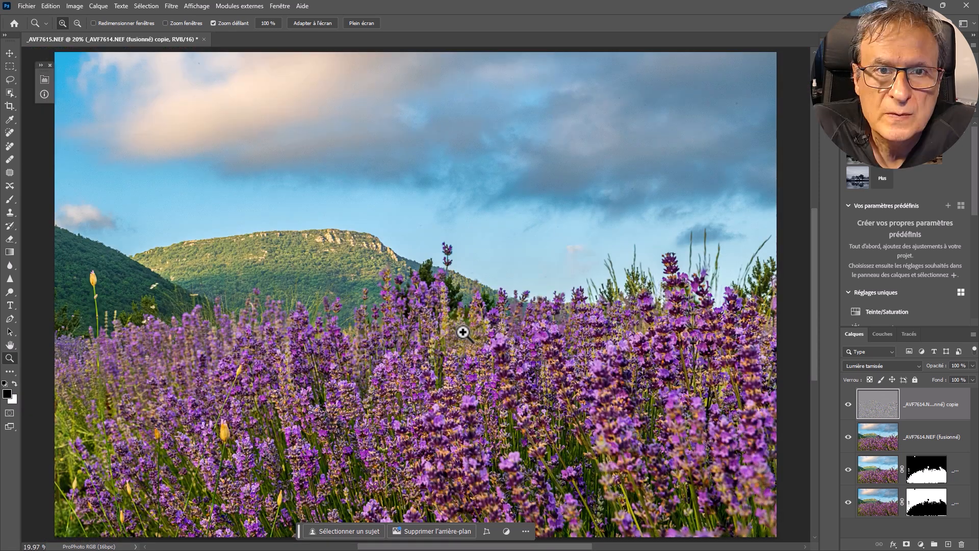